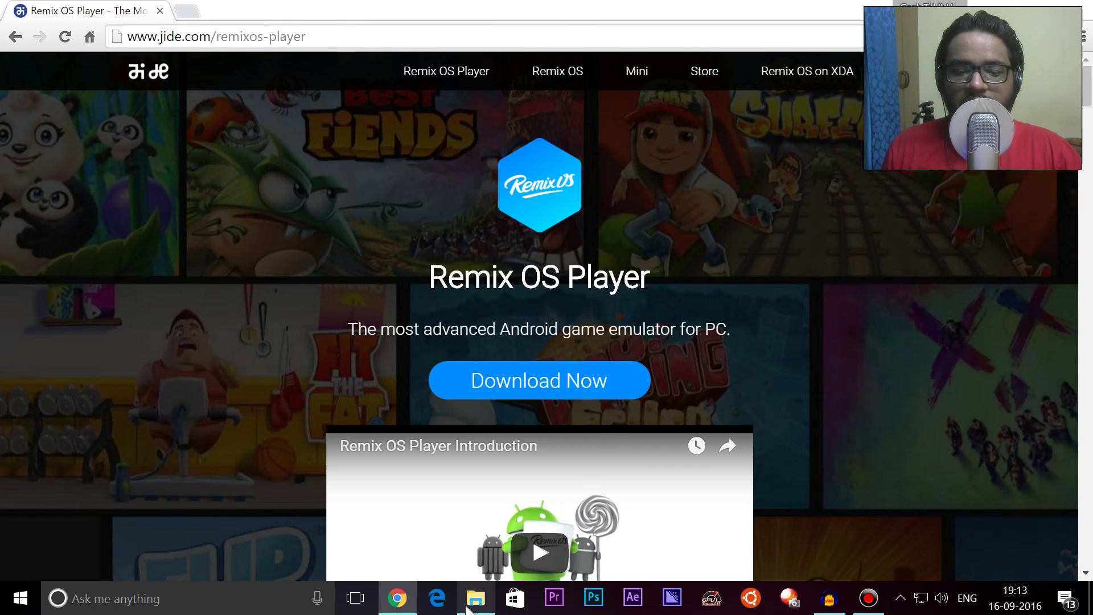
Step: Extract the Remix OS Player archive to D:\remix player\ instead of the network downloads path
{"action": "left_click", "coordinate": [475, 598]}
{"action": "left_click", "coordinate": [257, 185]}
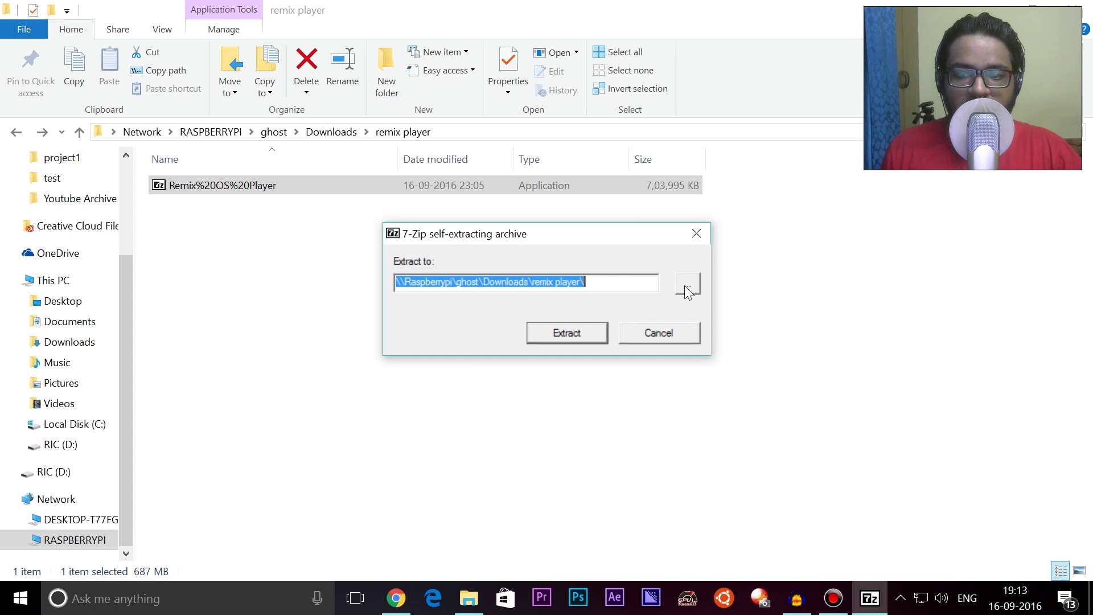
{"action": "left_click", "coordinate": [520, 285]}
{"action": "left_click_drag", "start_coordinate": [529, 283], "coordinate": [380, 283]}
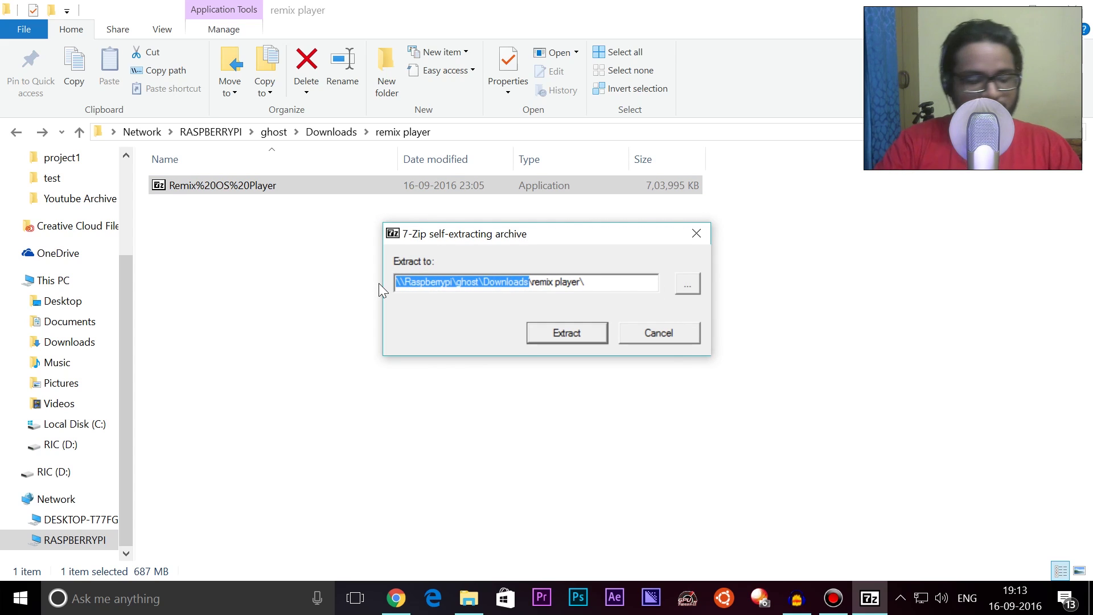
{"action": "type", "text": "D:"}
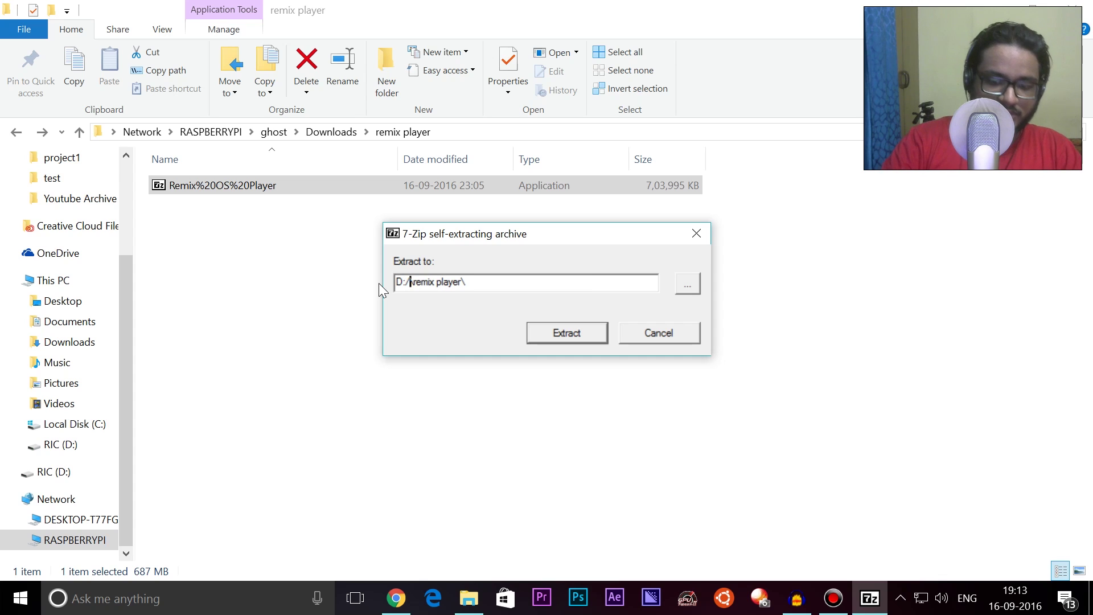
{"action": "type", "text": "\\"}
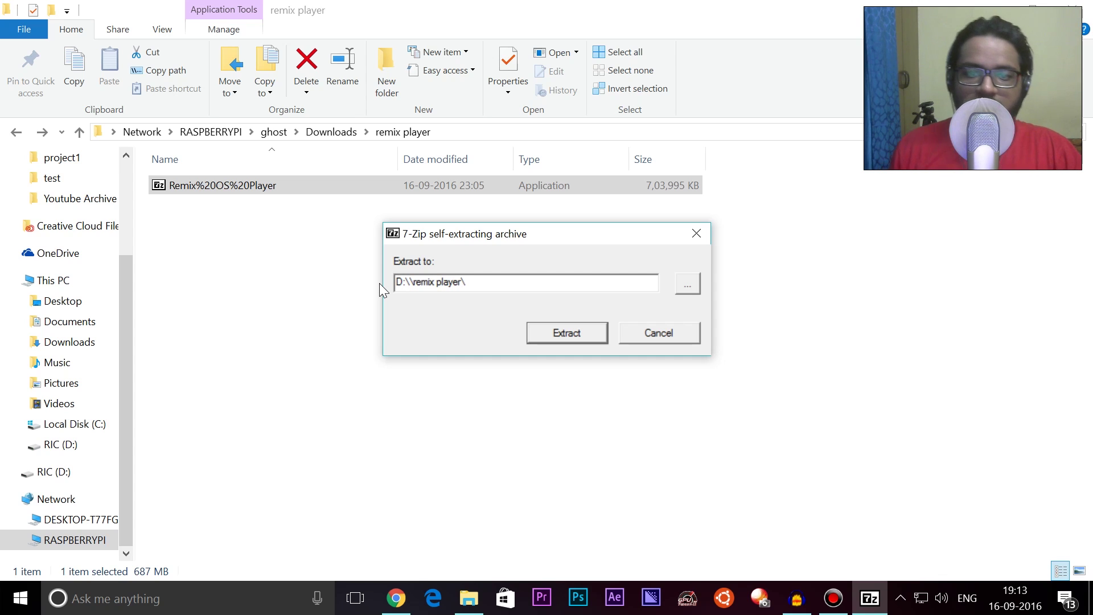
{"action": "left_click", "coordinate": [558, 328]}
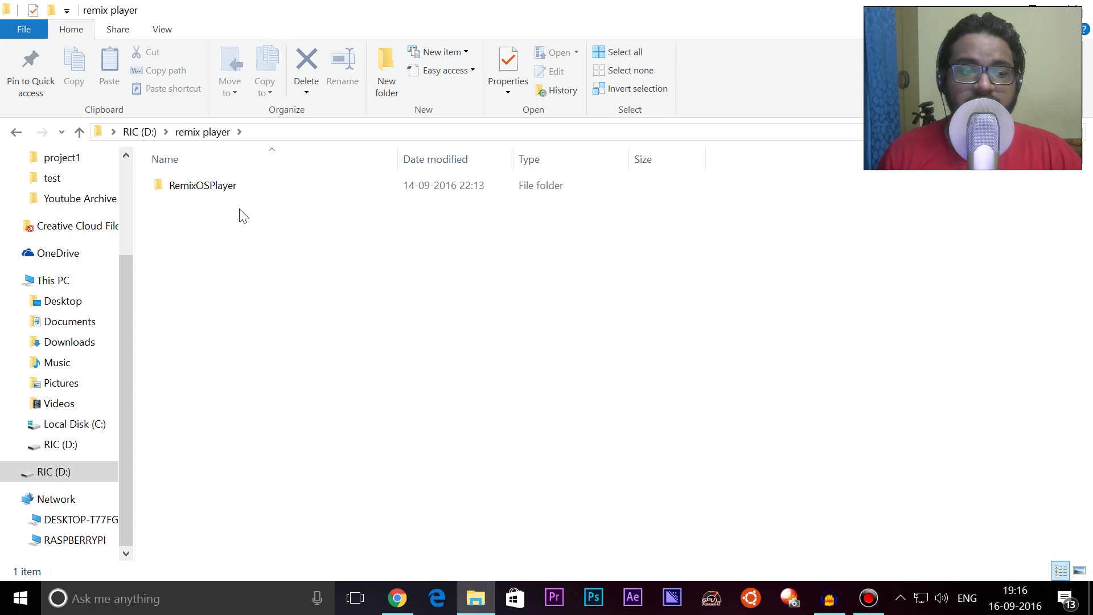
Step: Open the RemixOSPlayer folder and launch the RemixOSPlayer application
{"action": "double_click", "coordinate": [291, 196]}
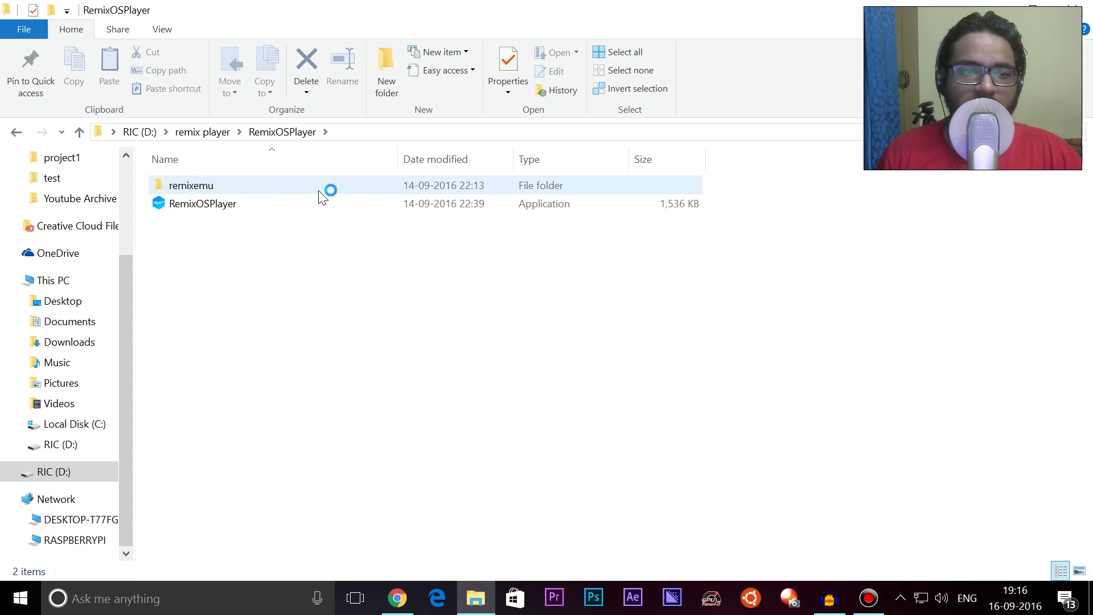
{"action": "double_click", "coordinate": [458, 206]}
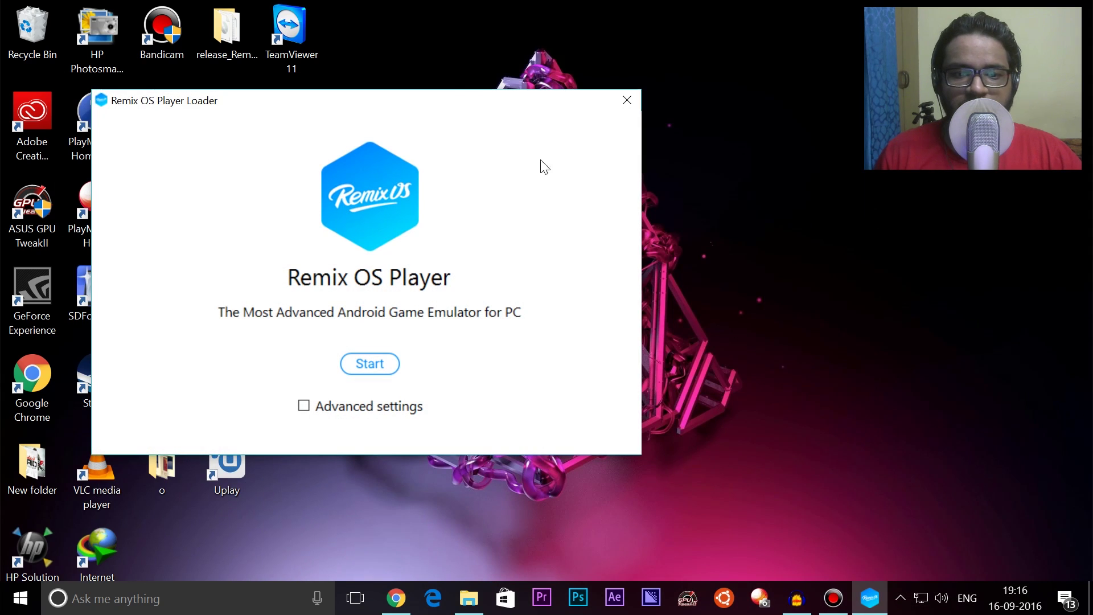
Step: Start the emulator with 1 core, 3.0 GB RAM and 1024x768, which fails with an Intel HAXM error
{"action": "key", "text": "Tab"}
{"action": "key", "text": "space"}
{"action": "left_click_drag", "start_coordinate": [318, 42], "coordinate": [618, 72]}
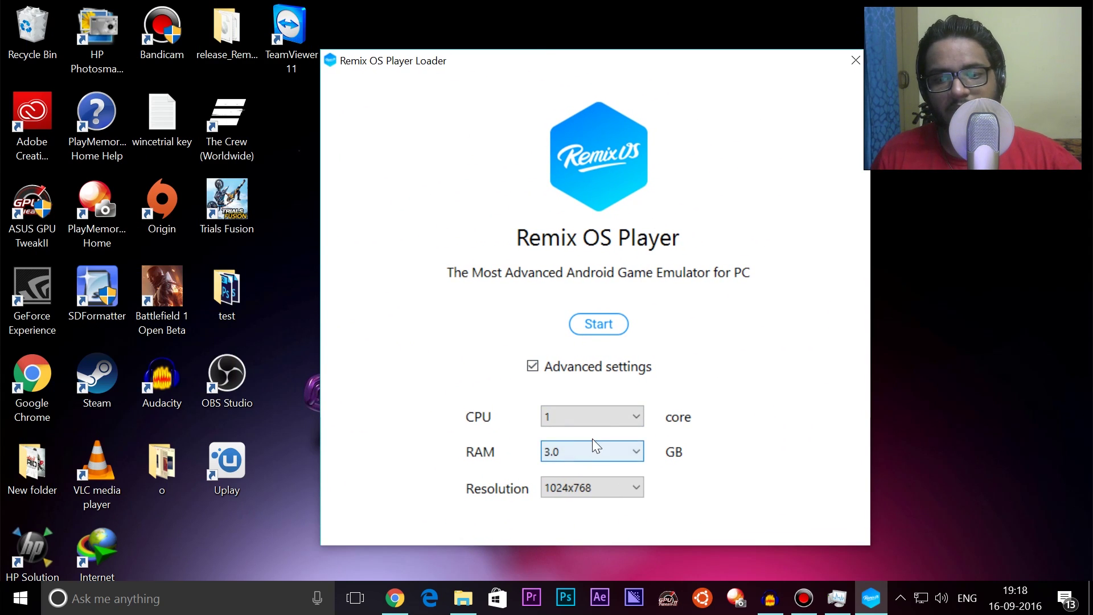
{"action": "left_click", "coordinate": [592, 324]}
{"action": "left_click_drag", "start_coordinate": [456, 78], "coordinate": [690, 109]}
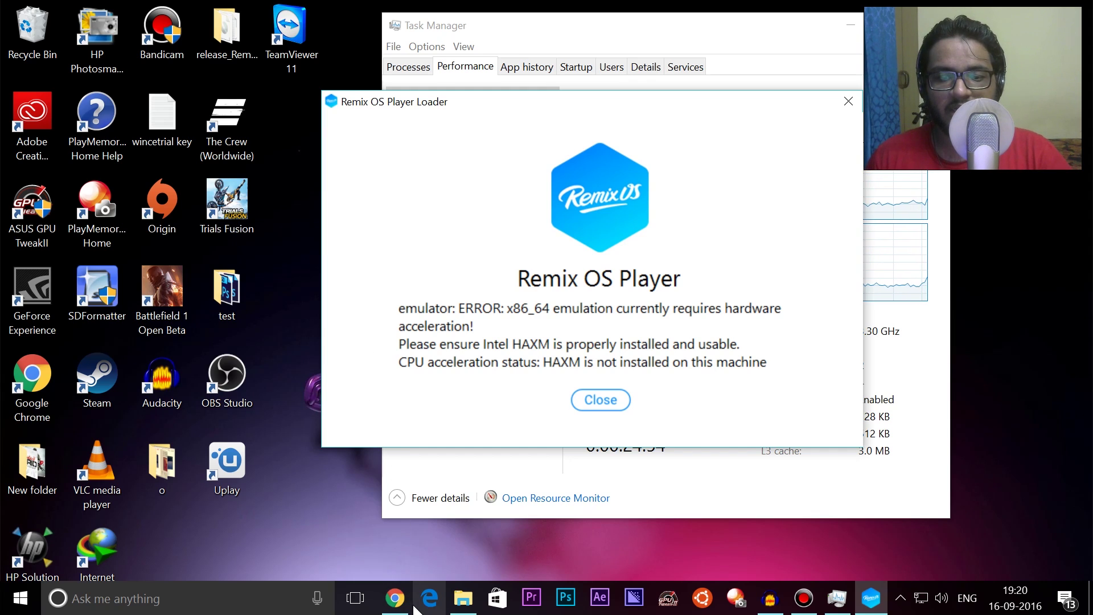
{"action": "left_click", "coordinate": [400, 344]}
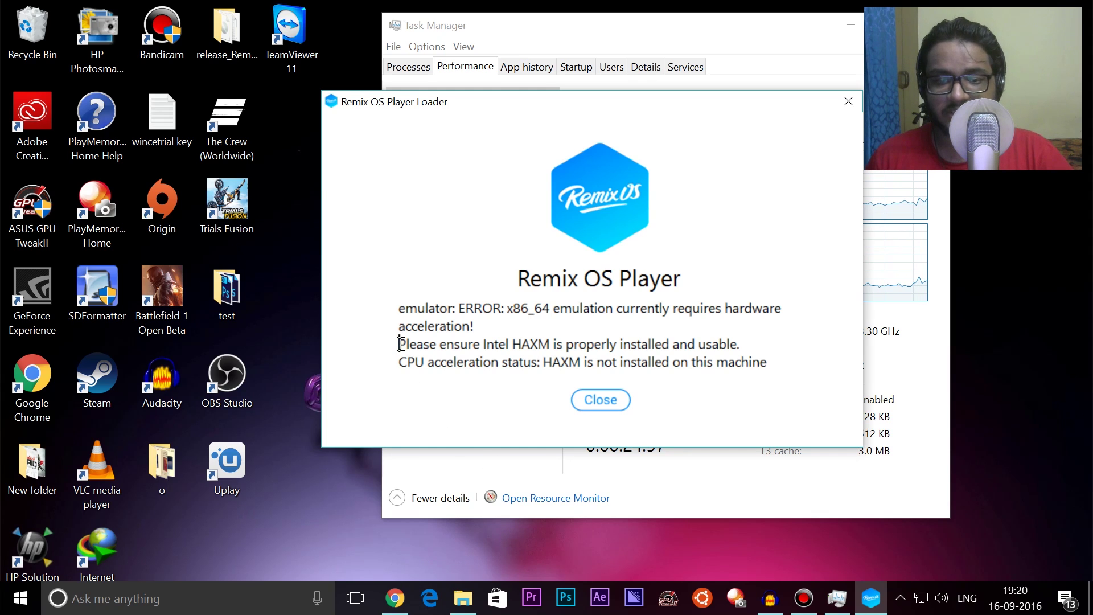
{"action": "left_click", "coordinate": [393, 595]}
Step: Search Google for 'intel haxm' and open Intel's HAXM page
{"action": "left_click", "coordinate": [188, 16]}
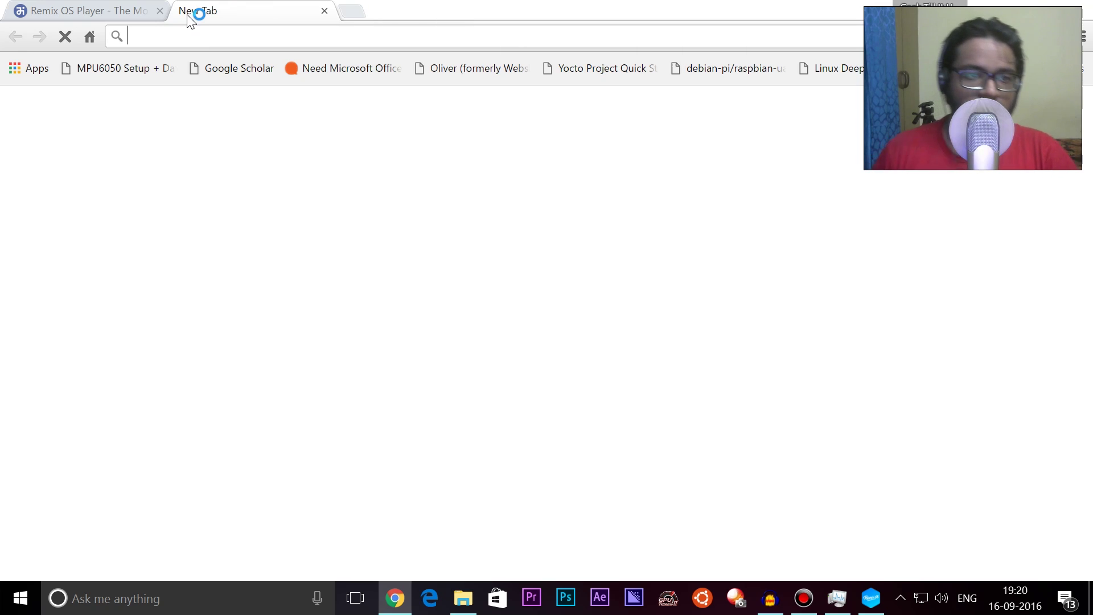
{"action": "type", "text": "inte"}
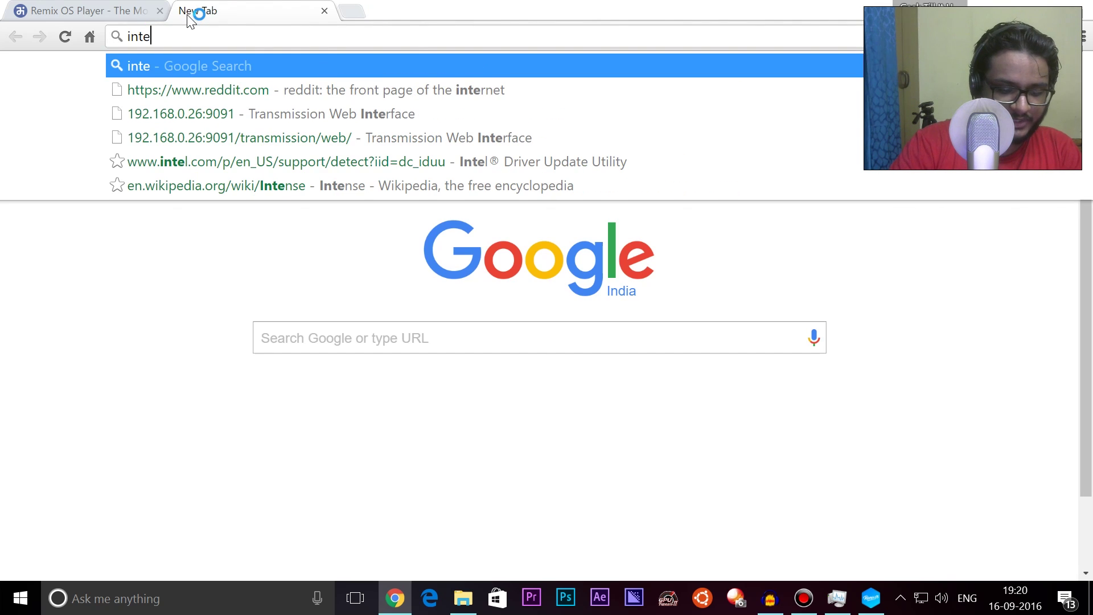
{"action": "type", "text": "l haxm"}
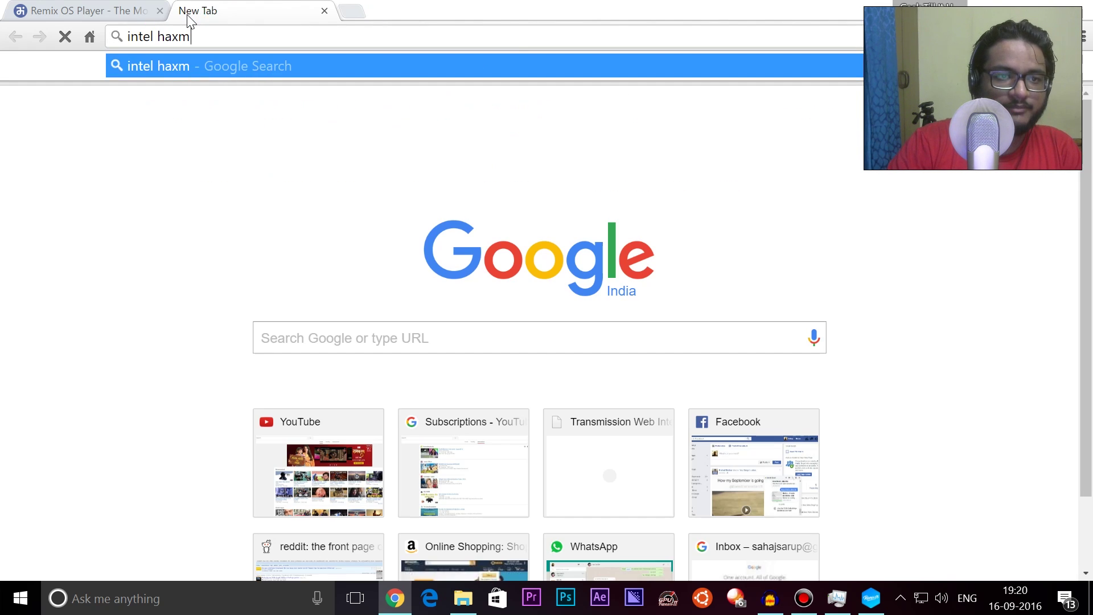
{"action": "key", "text": "Return"}
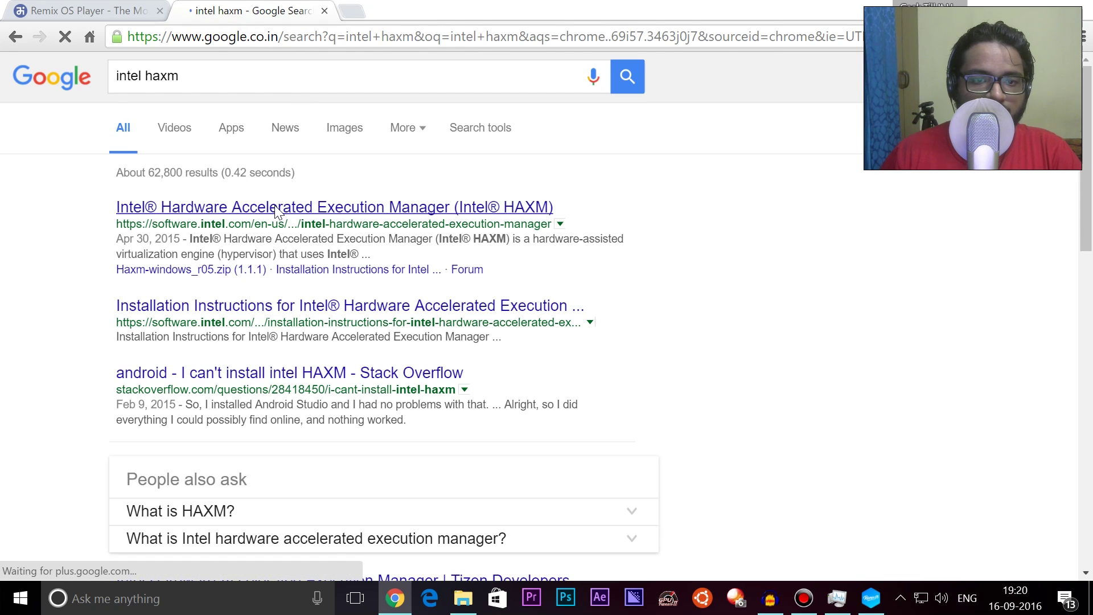
{"action": "left_click", "coordinate": [277, 209]}
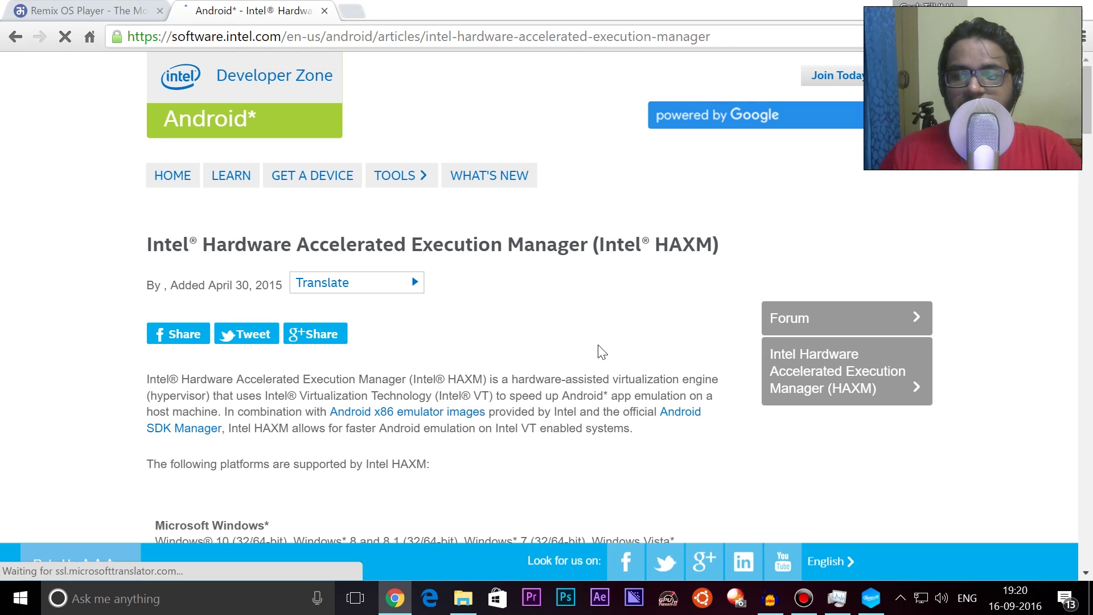
Step: Finish the Intel HAXM setup with the documentation option unticked
{"action": "scroll", "coordinate": [603, 353], "scroll_direction": "down", "scroll_amount": 1}
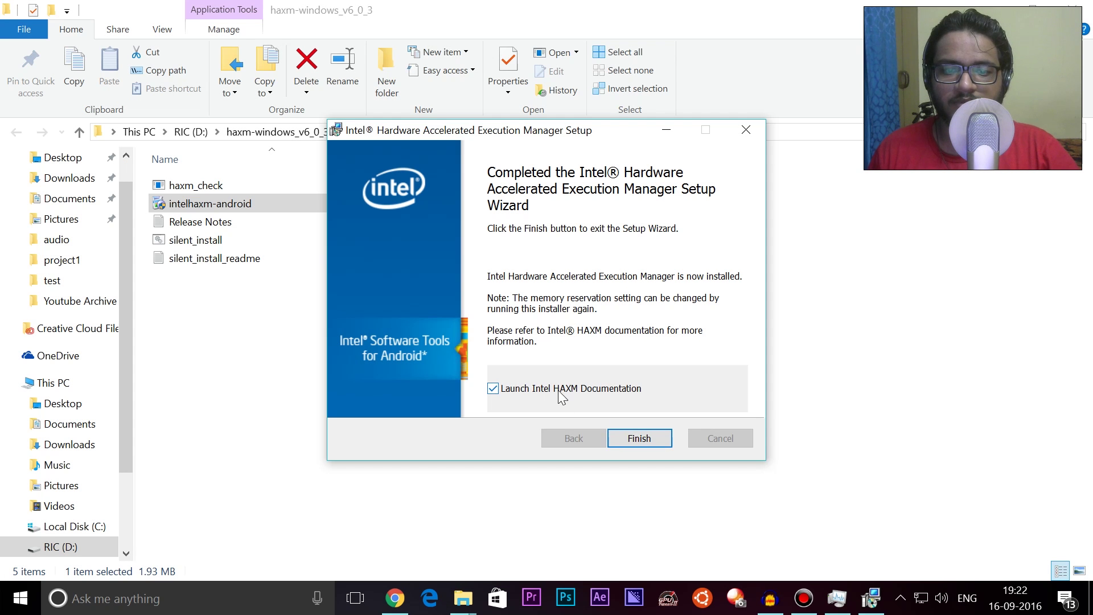
{"action": "left_click", "coordinate": [561, 396]}
{"action": "left_click", "coordinate": [651, 442]}
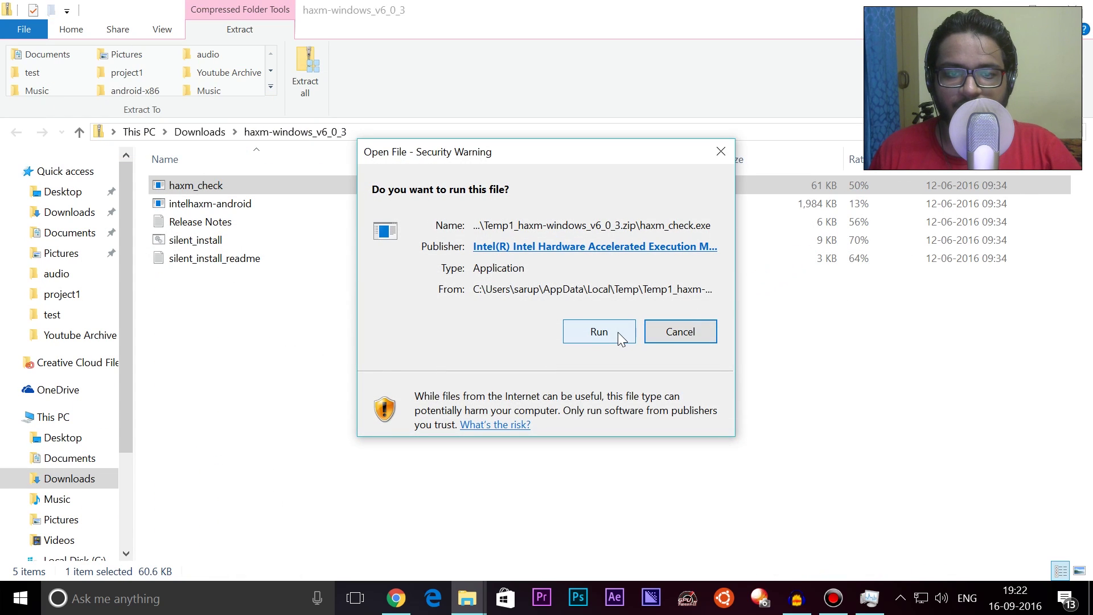
Step: Allow the program past the security warning and relaunch RemixOSPlayer from its folder
{"action": "left_click", "coordinate": [599, 332]}
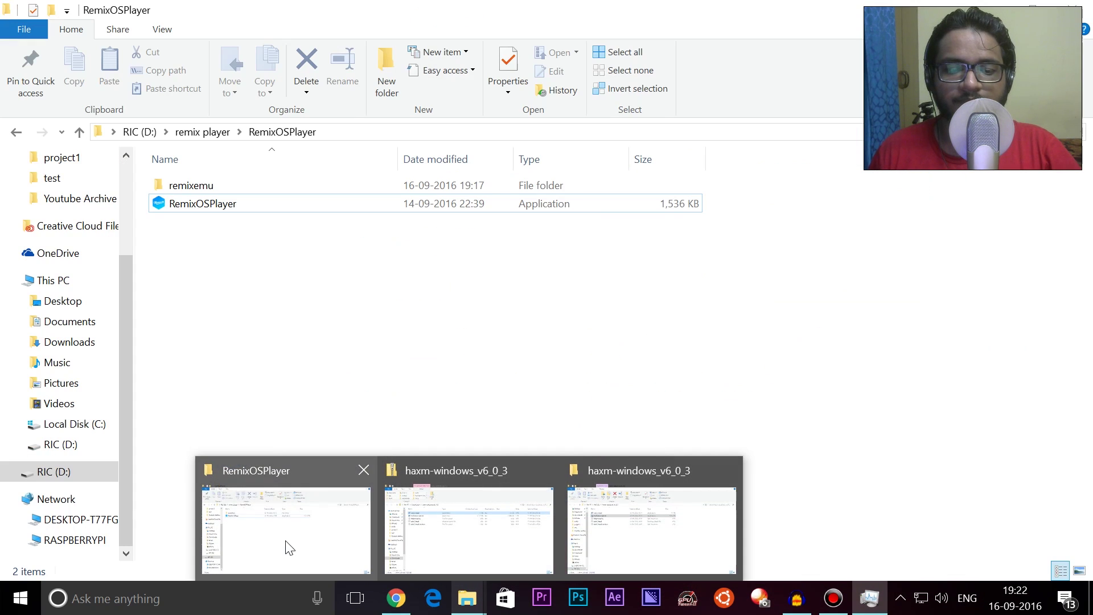
{"action": "left_click", "coordinate": [288, 541]}
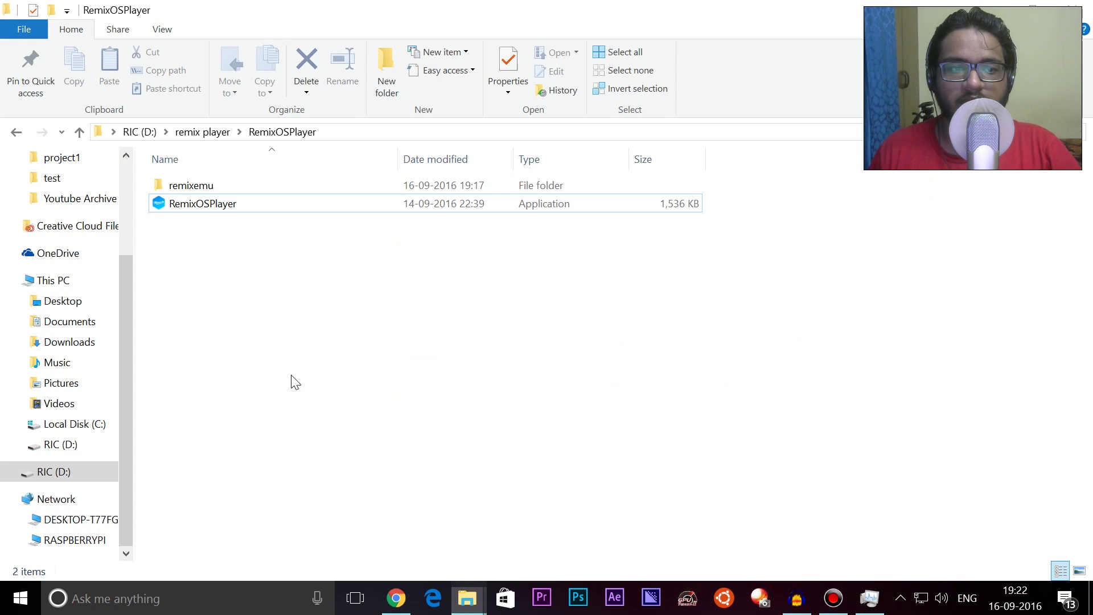
{"action": "left_click", "coordinate": [301, 212]}
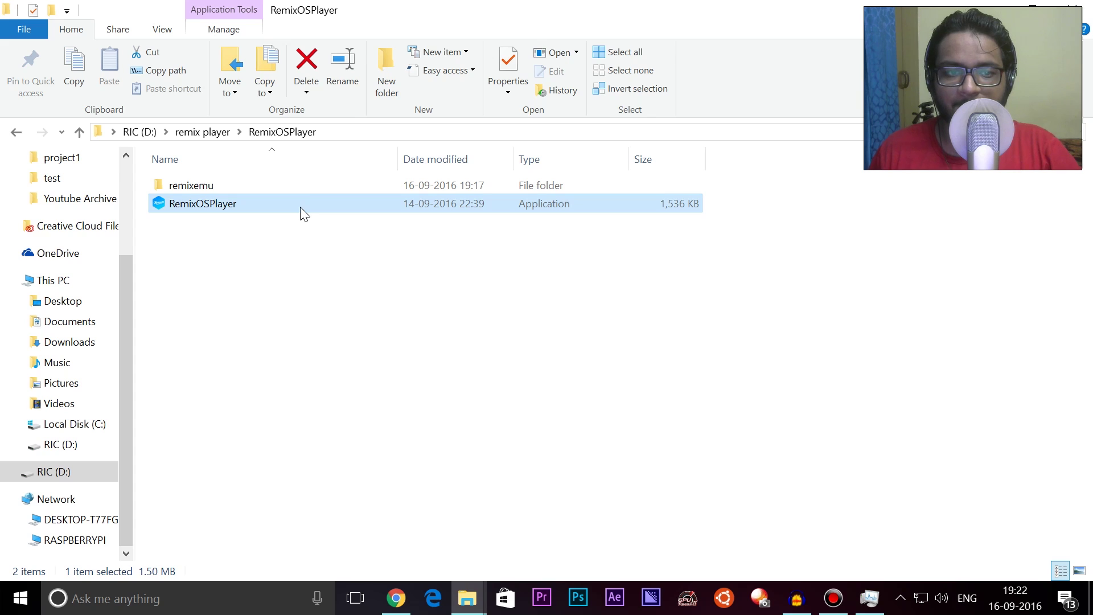
{"action": "double_click", "coordinate": [299, 207]}
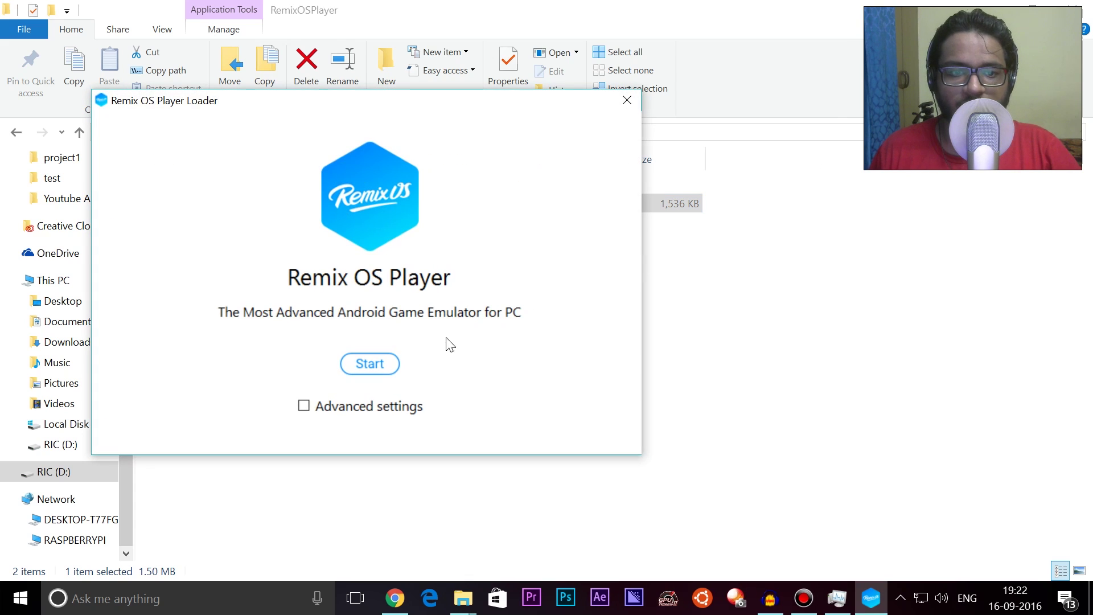
Step: Start the emulator from the loader with advanced settings shown, then bring up Task Manager's CPU graphs
{"action": "left_click", "coordinate": [340, 406]}
{"action": "left_click", "coordinate": [388, 364]}
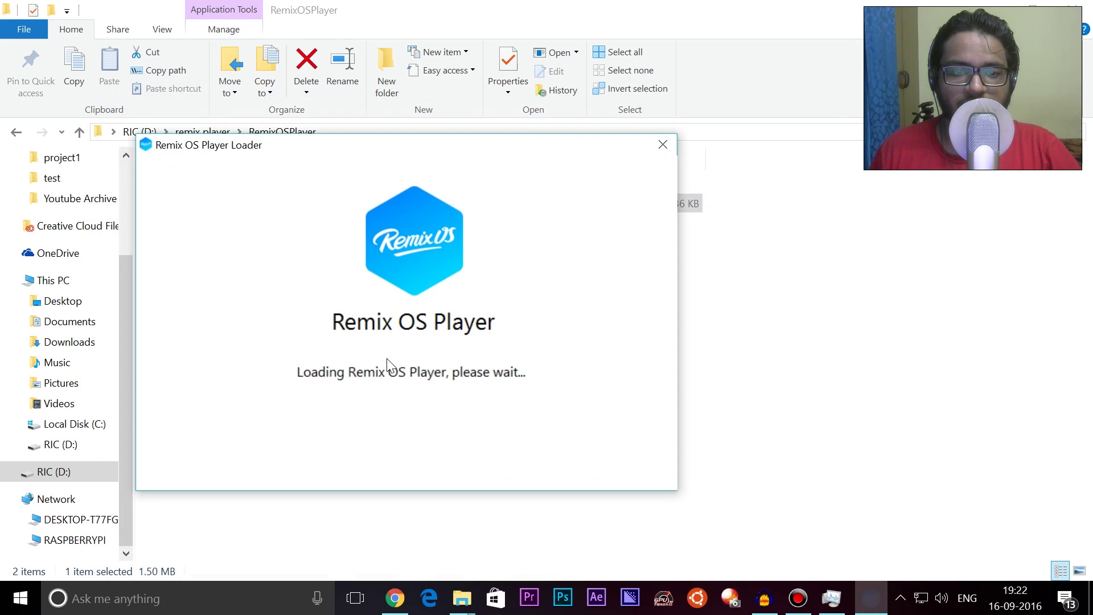
{"action": "left_click", "coordinate": [1010, 9]}
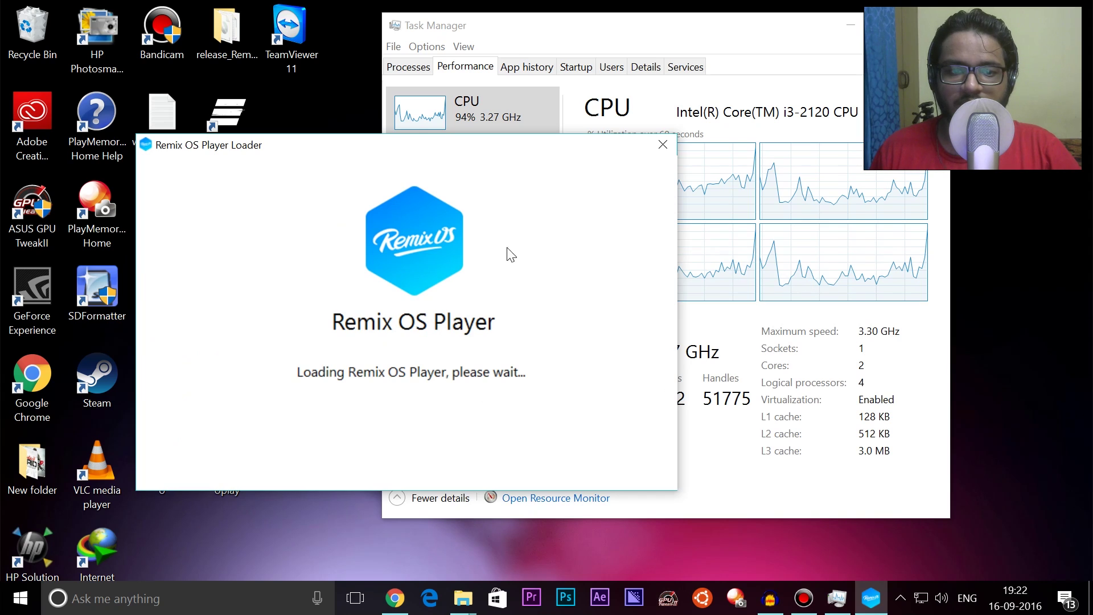
{"action": "left_click_drag", "start_coordinate": [567, 160], "coordinate": [639, 127]}
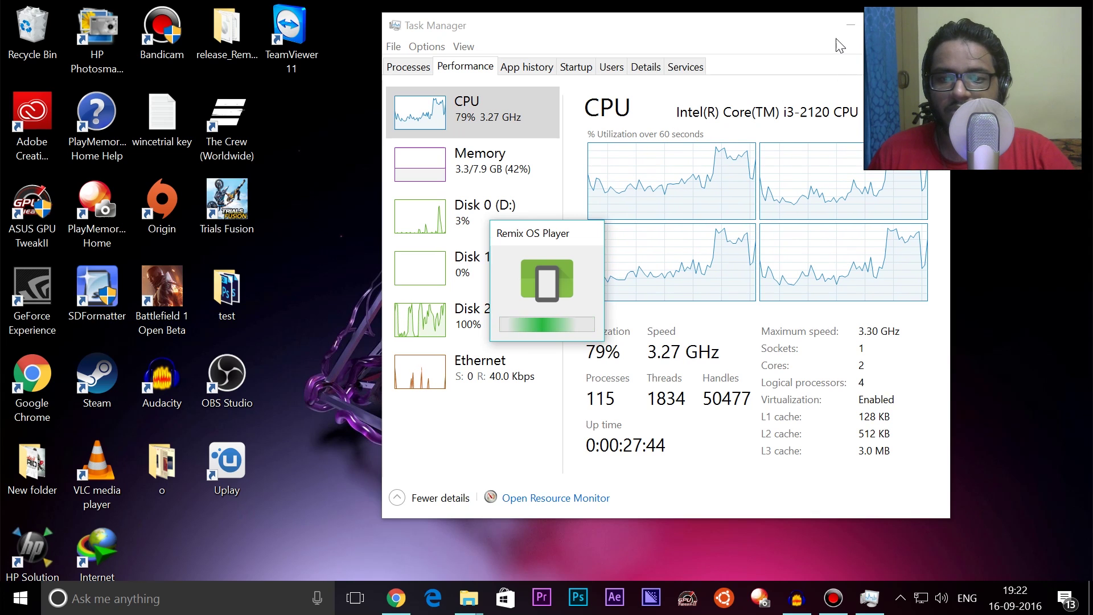
{"action": "left_click", "coordinate": [848, 28]}
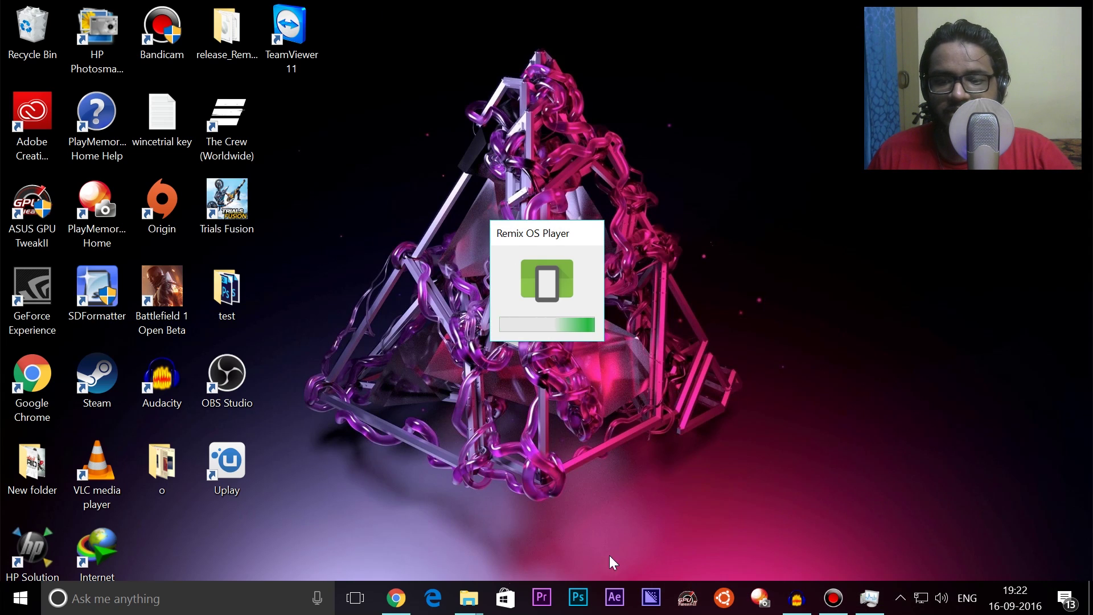
{"action": "left_click", "coordinate": [870, 598]}
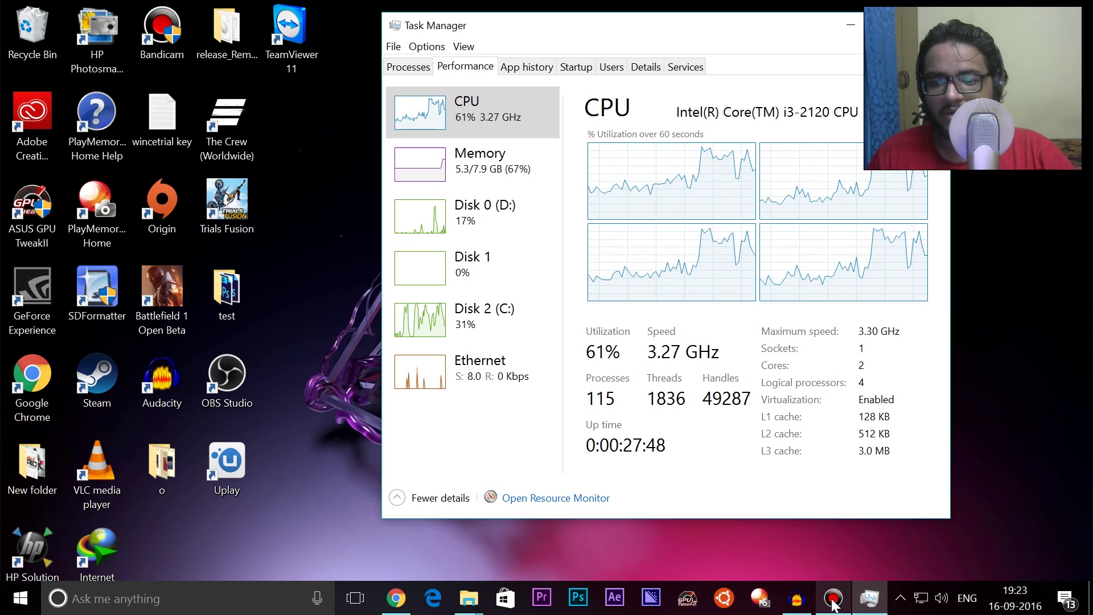
Step: Move the emulator window to the top of the screen and dismiss the Tips dialog
{"action": "left_click", "coordinate": [839, 23]}
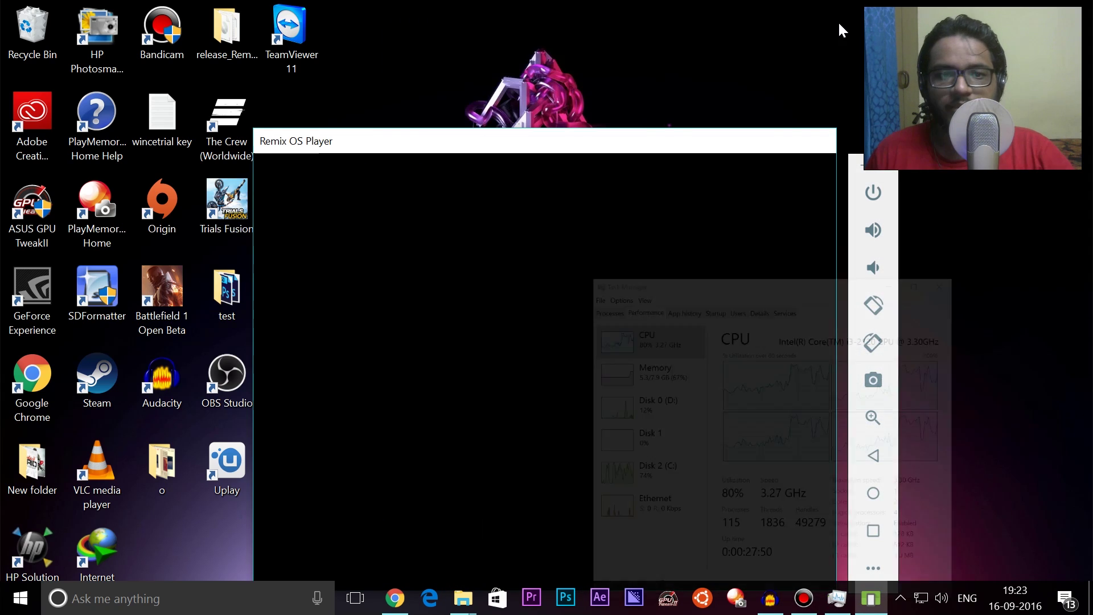
{"action": "left_click_drag", "start_coordinate": [772, 140], "coordinate": [786, 48]}
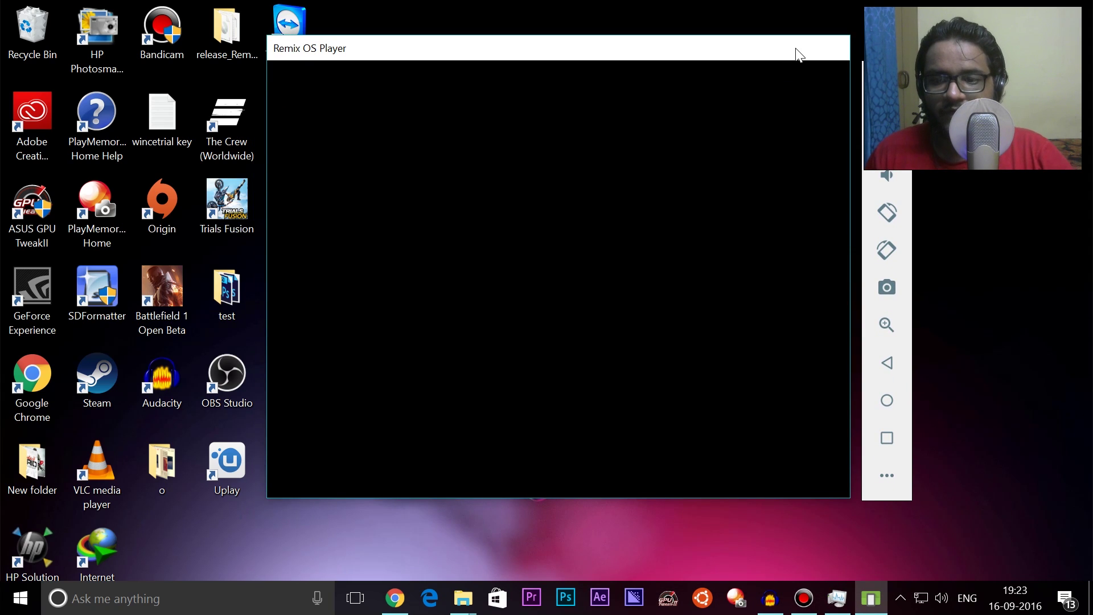
{"action": "left_click", "coordinate": [613, 346]}
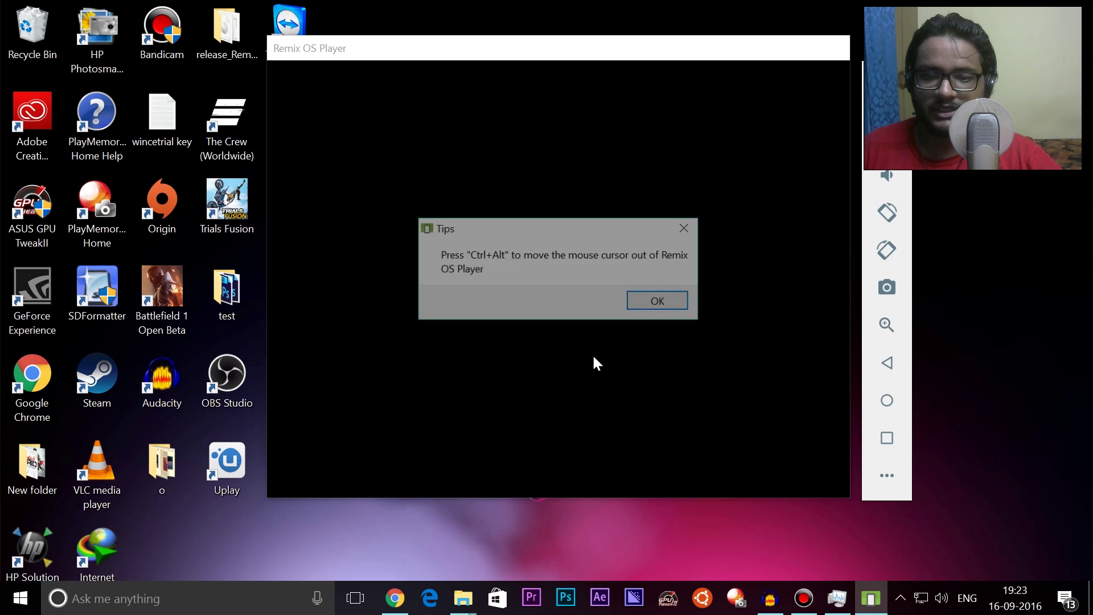
{"action": "left_click", "coordinate": [661, 303]}
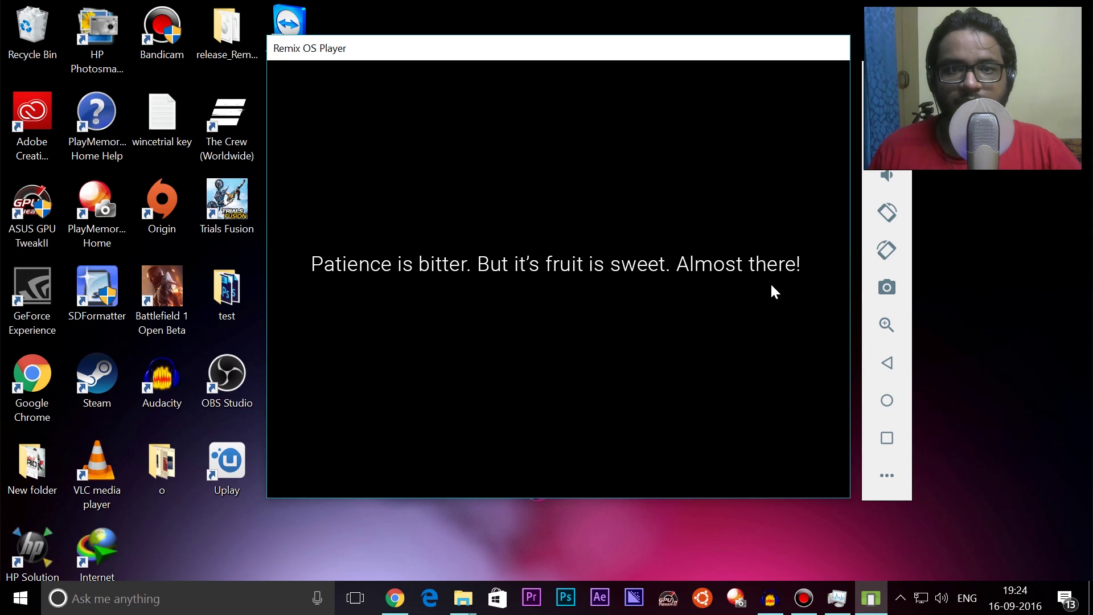
{"action": "left_click", "coordinate": [884, 474]}
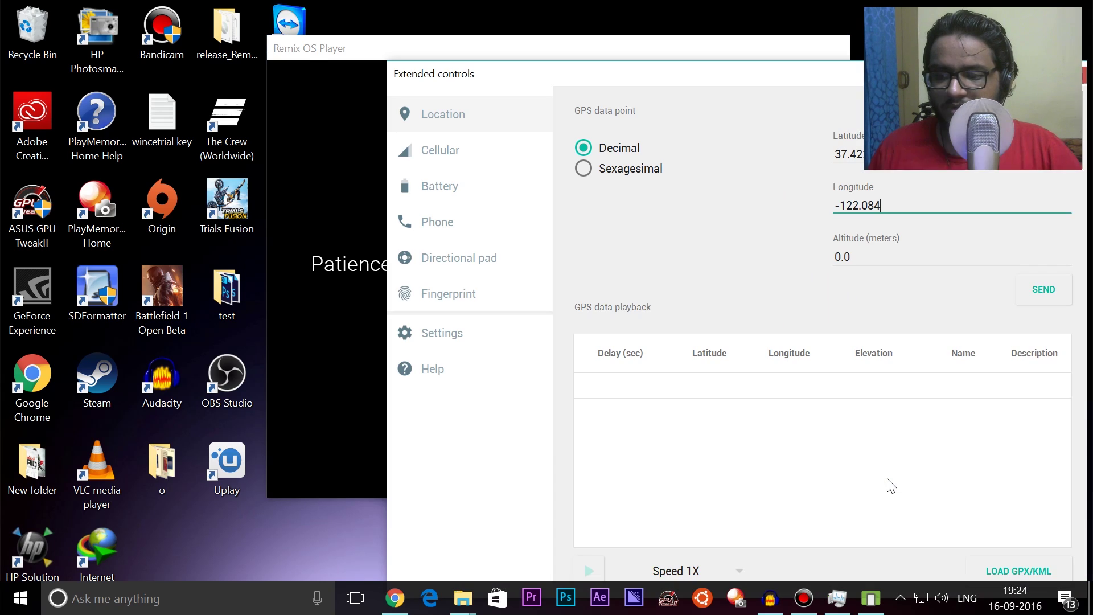
{"action": "left_click_drag", "start_coordinate": [768, 75], "coordinate": [744, 53]}
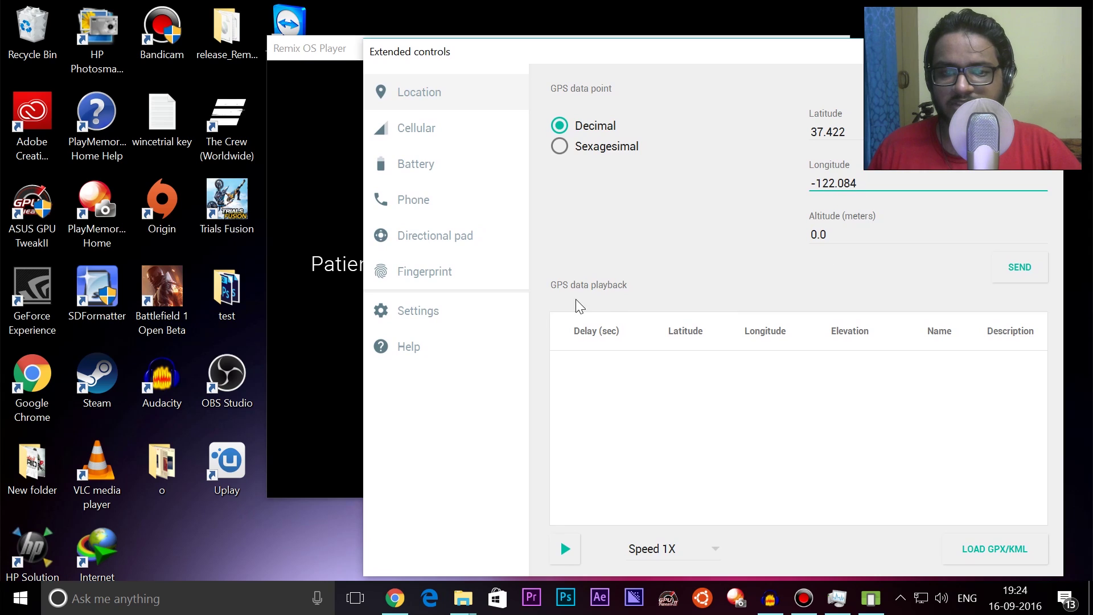
{"action": "left_click", "coordinate": [487, 313]}
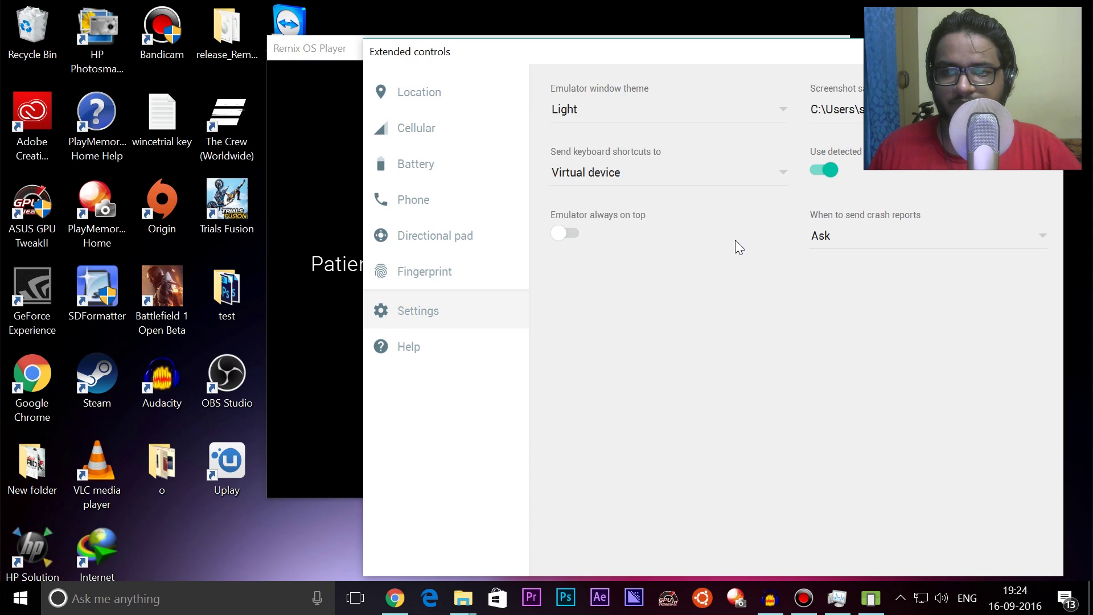
{"action": "left_click", "coordinate": [458, 235]}
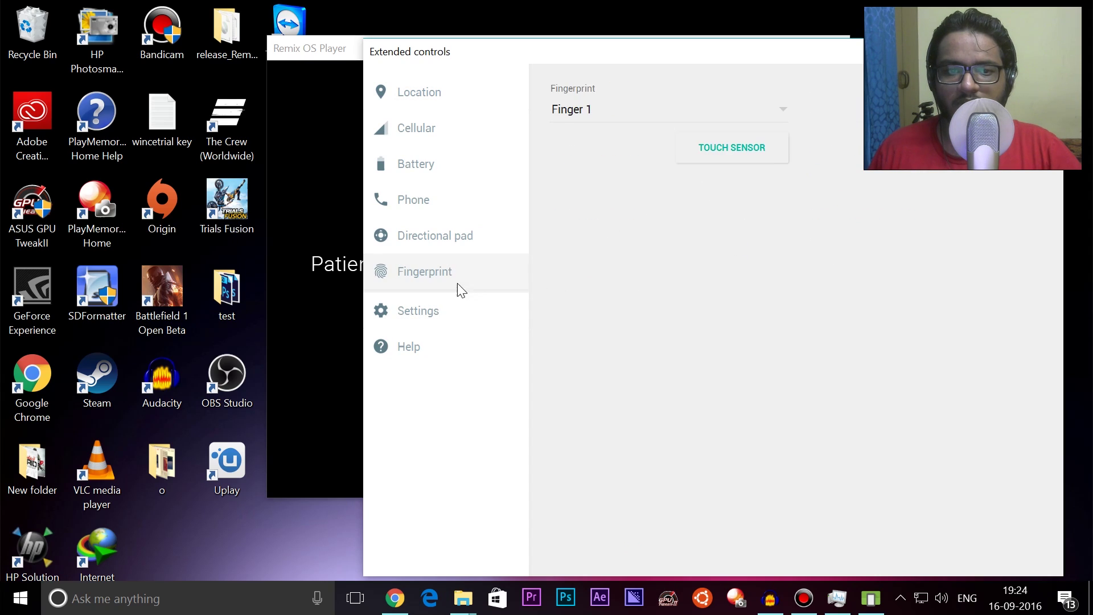
{"action": "left_click", "coordinate": [464, 200]}
{"action": "left_click", "coordinate": [468, 164]}
{"action": "left_click", "coordinate": [469, 132]}
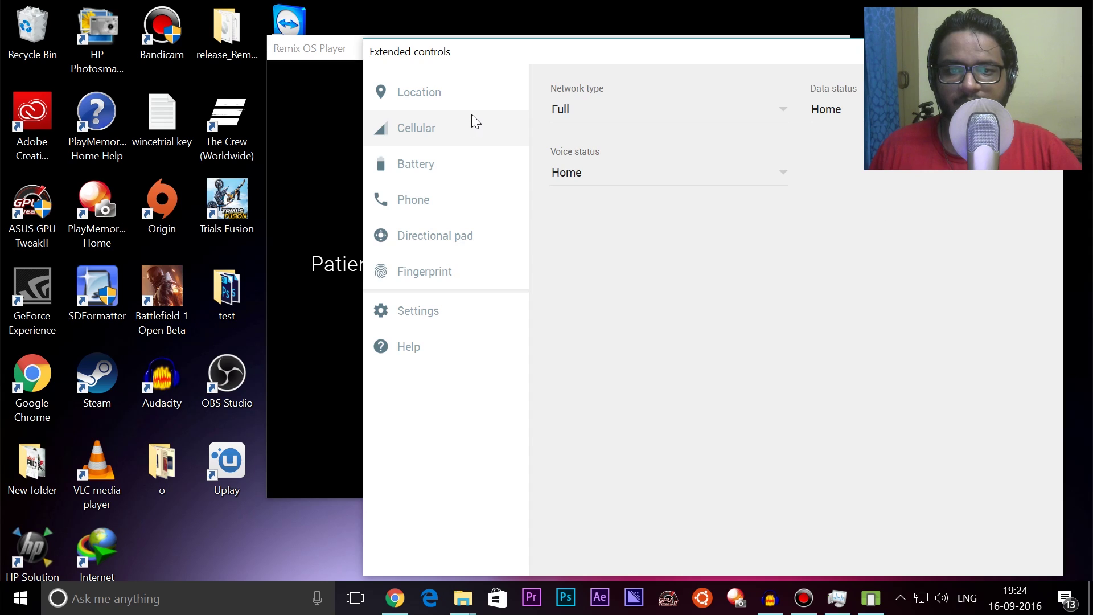
{"action": "left_click", "coordinate": [477, 94]}
{"action": "left_click", "coordinate": [483, 249]}
{"action": "left_click", "coordinate": [471, 282]}
{"action": "left_click", "coordinate": [471, 308]}
{"action": "left_click", "coordinate": [469, 343]}
{"action": "left_click", "coordinate": [468, 272]}
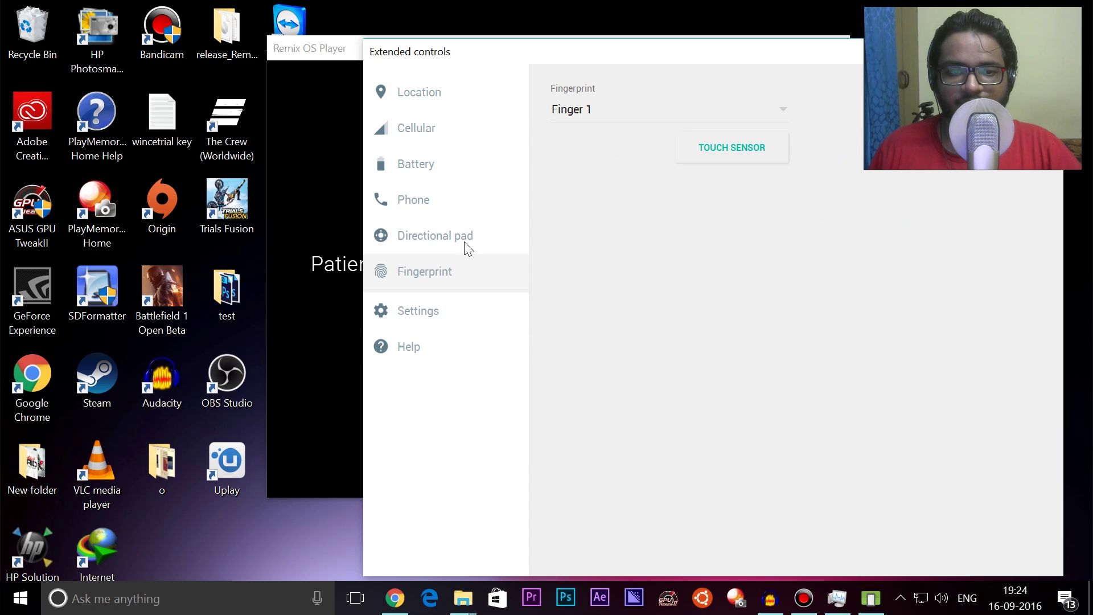
{"action": "left_click", "coordinate": [472, 102]}
{"action": "left_click", "coordinate": [476, 127]}
{"action": "left_click", "coordinate": [462, 165]}
{"action": "left_click", "coordinate": [460, 200]}
{"action": "left_click", "coordinate": [453, 236]}
{"action": "left_click", "coordinate": [437, 279]}
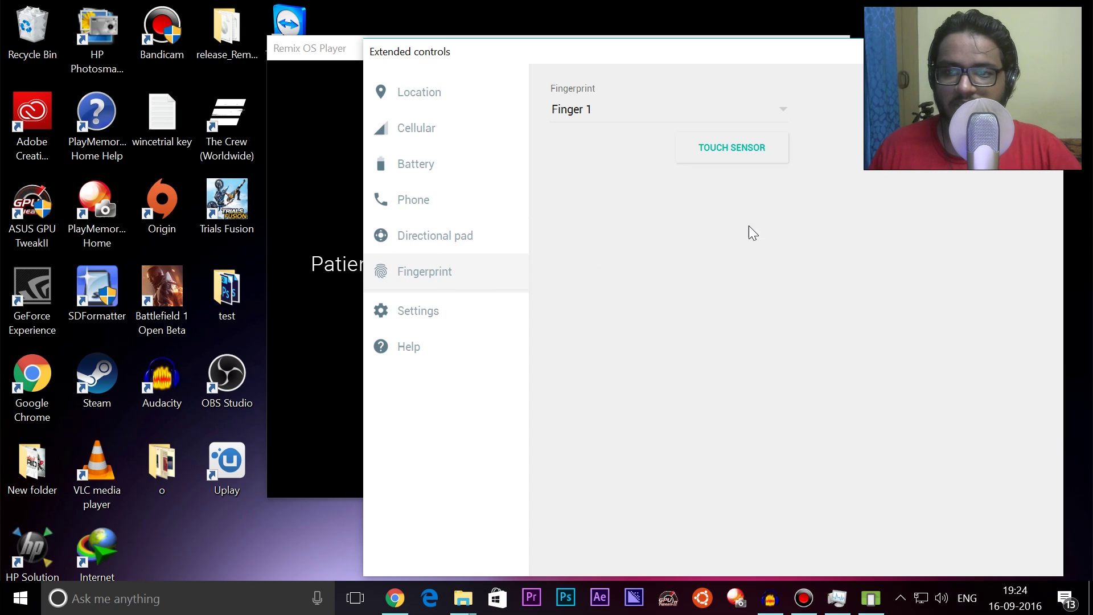
{"action": "key", "text": "Escape"}
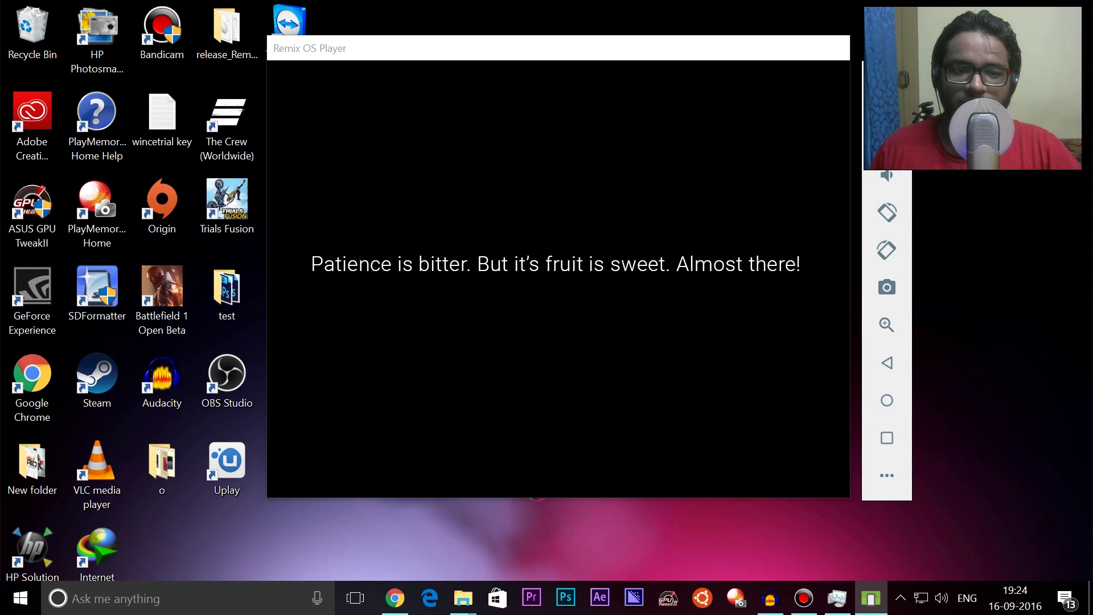
Step: Move the emulator window up and left and check Task Manager until 'Select your language' appears
{"action": "mouse_move", "coordinate": [842, 601]}
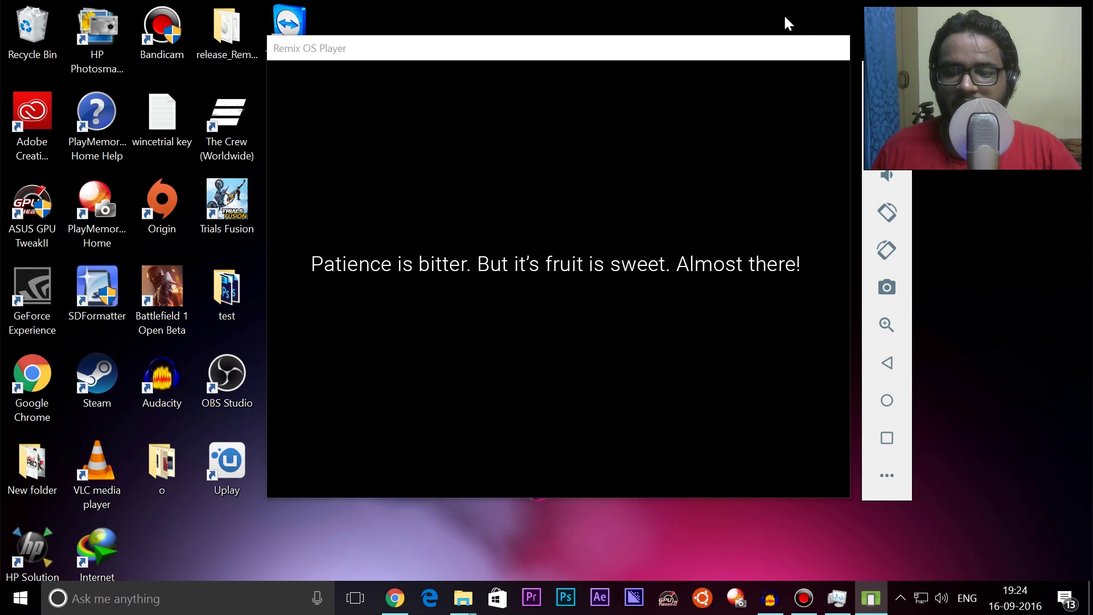
{"action": "left_click_drag", "start_coordinate": [746, 49], "coordinate": [653, 56]}
{"action": "left_click", "coordinate": [837, 598]}
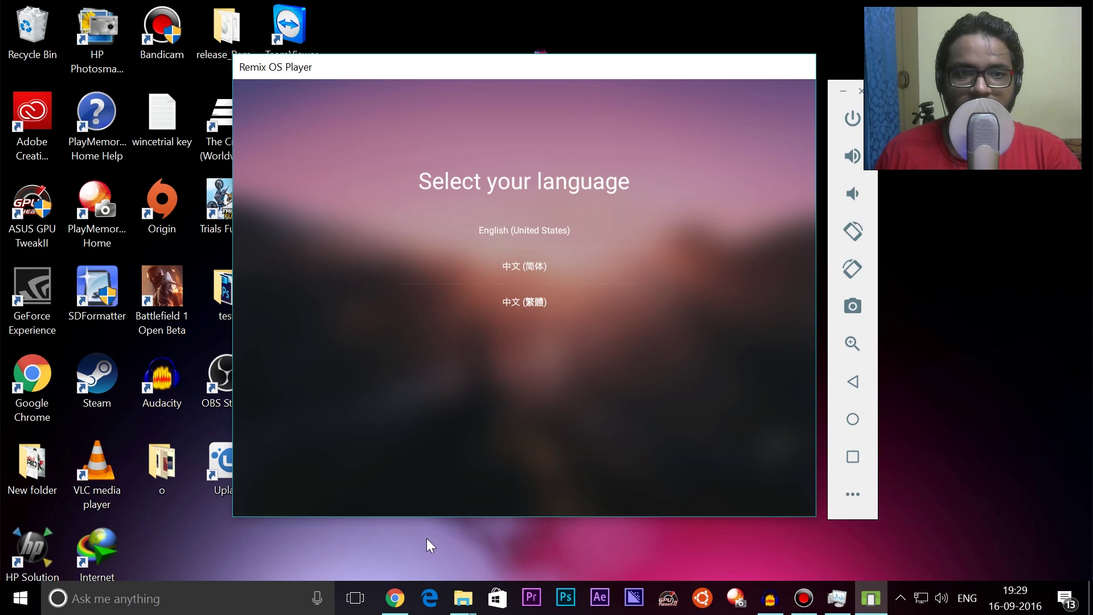
{"action": "mouse_move", "coordinate": [827, 598]}
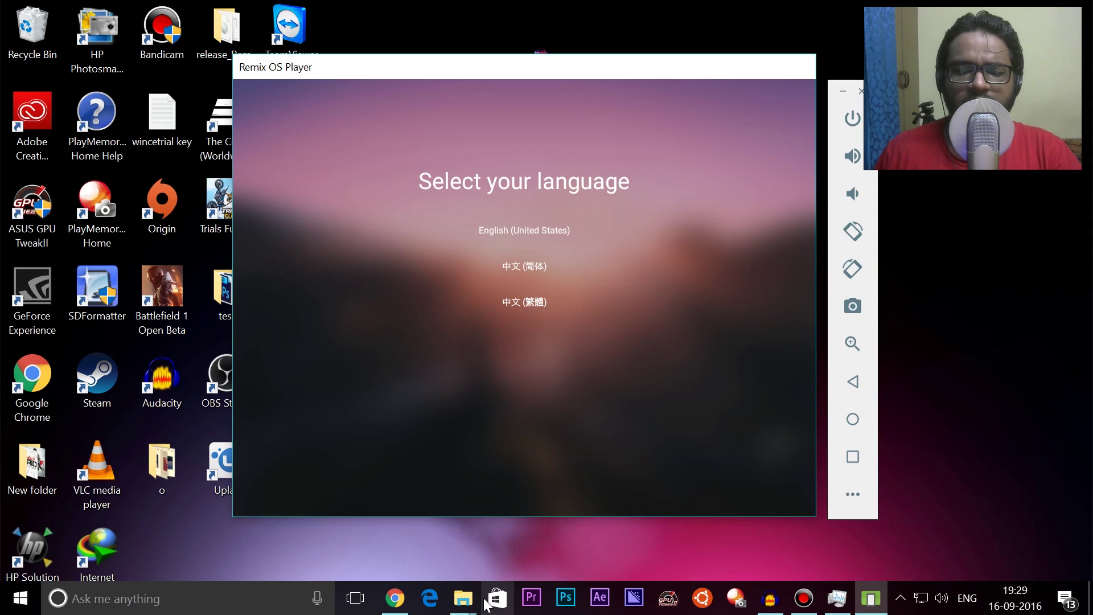
Step: Open the remixemu folder in the RemixOSPlayer window, then minimize File Explorer
{"action": "mouse_move", "coordinate": [462, 597]}
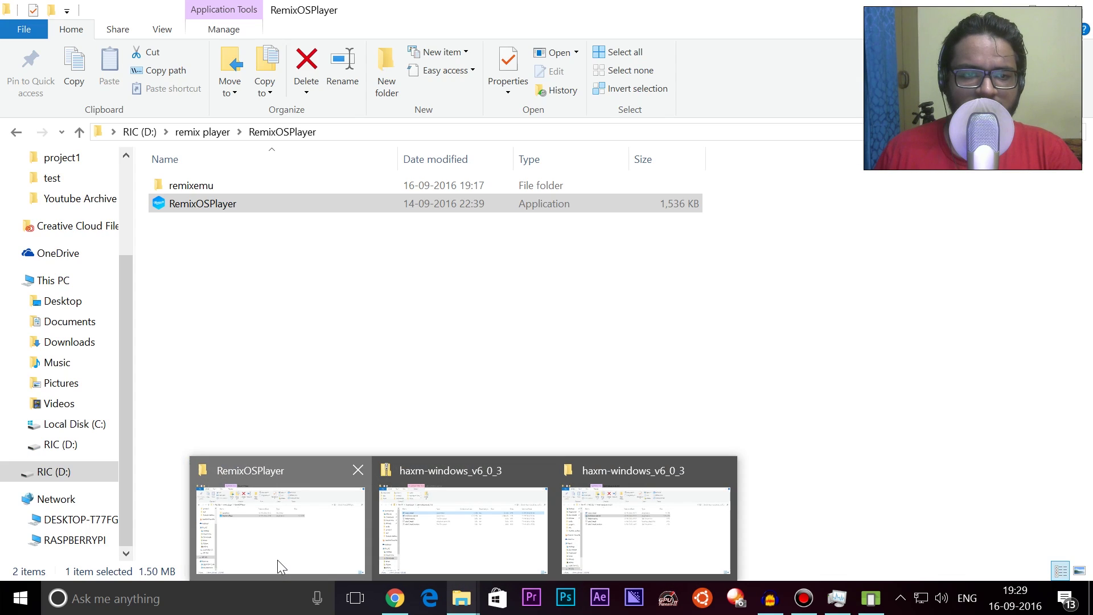
{"action": "left_click", "coordinate": [278, 559]}
{"action": "double_click", "coordinate": [261, 189]}
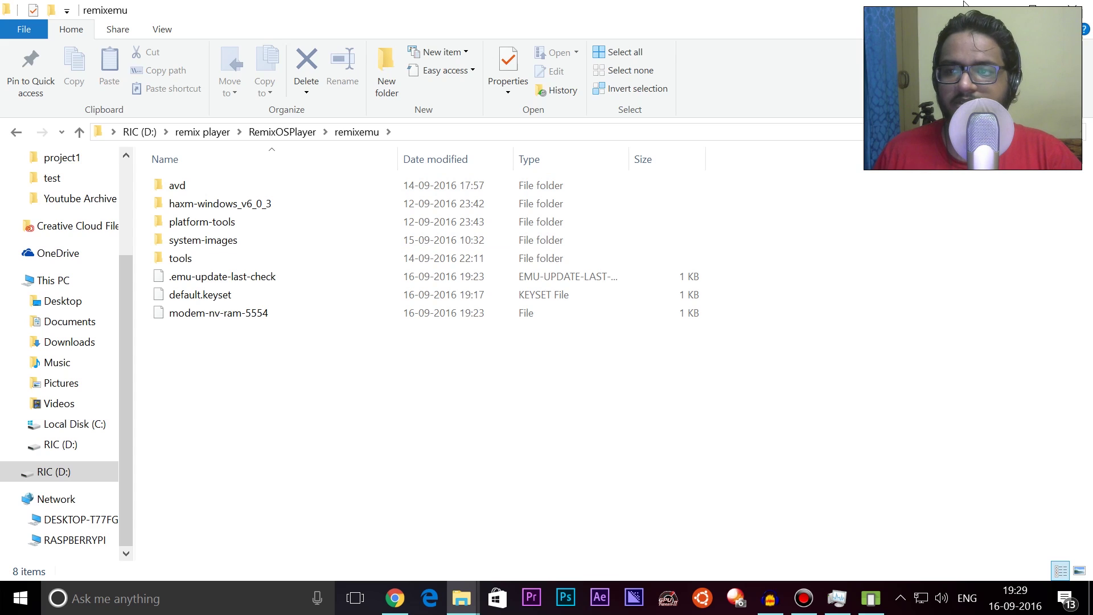
{"action": "left_click", "coordinate": [993, 5]}
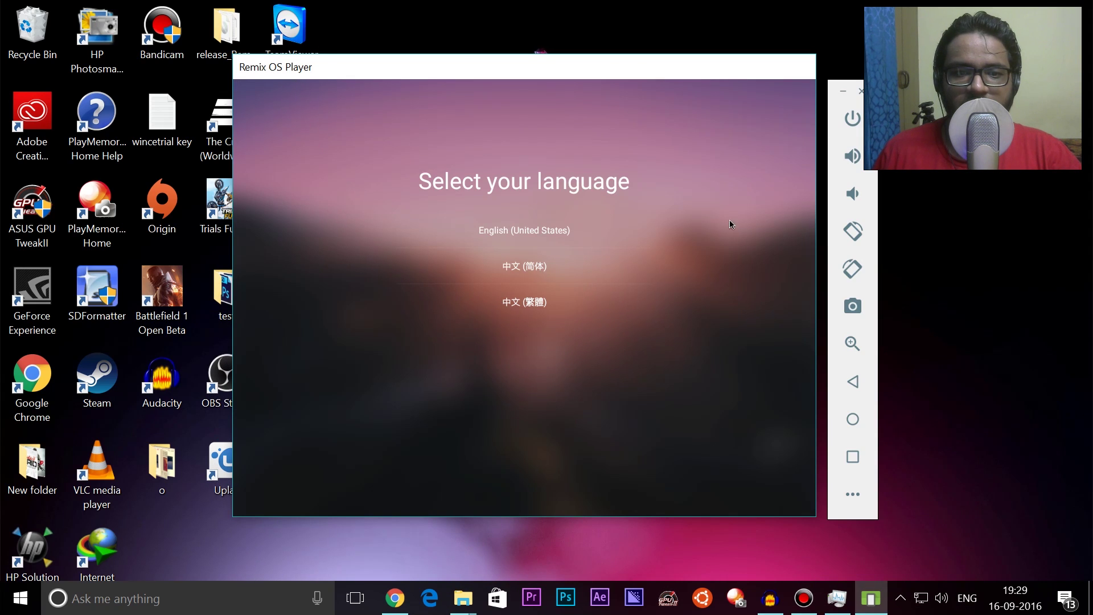
Step: Choose English (United States) and agree to the user agreement after scrolling through it
{"action": "left_click", "coordinate": [520, 231]}
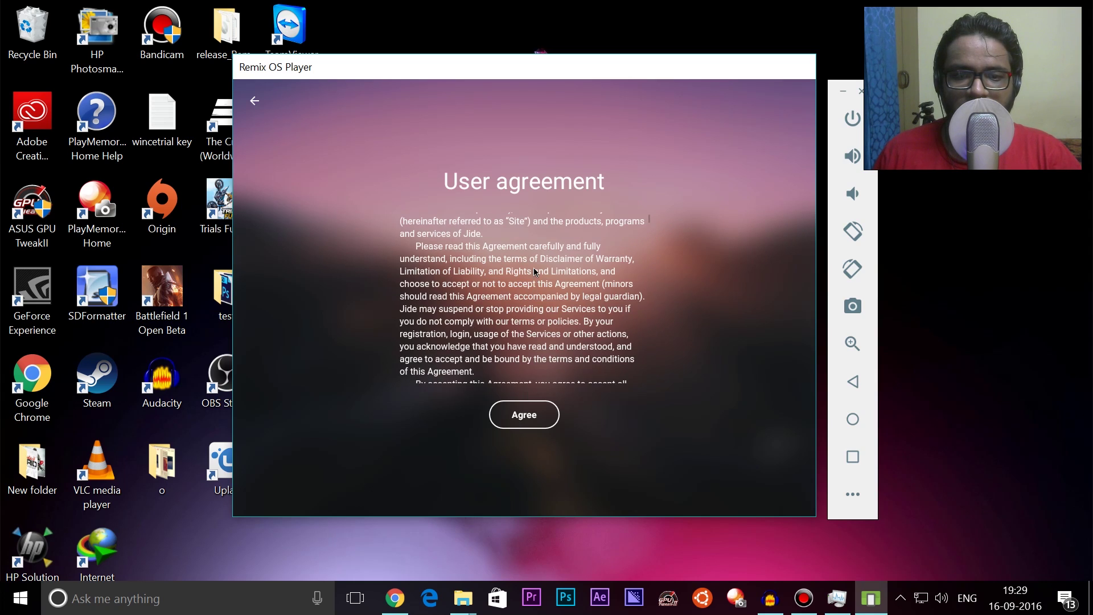
{"action": "scroll", "coordinate": [535, 281], "scroll_direction": "up", "scroll_amount": 1}
{"action": "scroll", "coordinate": [534, 288], "scroll_direction": "down", "scroll_amount": 5}
{"action": "scroll", "coordinate": [534, 290], "scroll_direction": "down", "scroll_amount": 10}
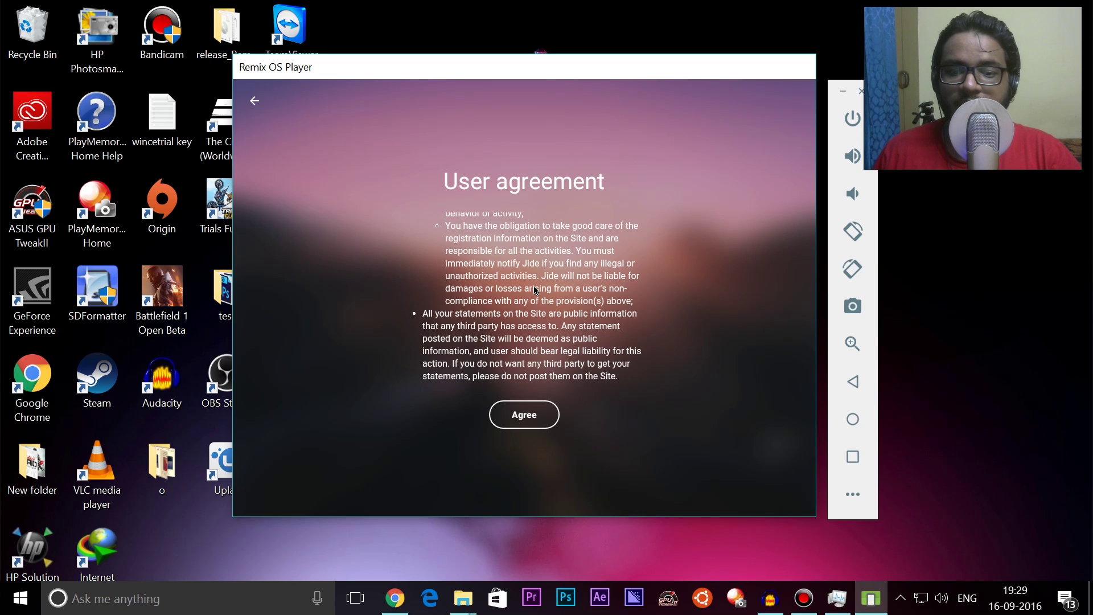
{"action": "scroll", "coordinate": [534, 290], "scroll_direction": "down", "scroll_amount": 6}
{"action": "left_click", "coordinate": [542, 428]}
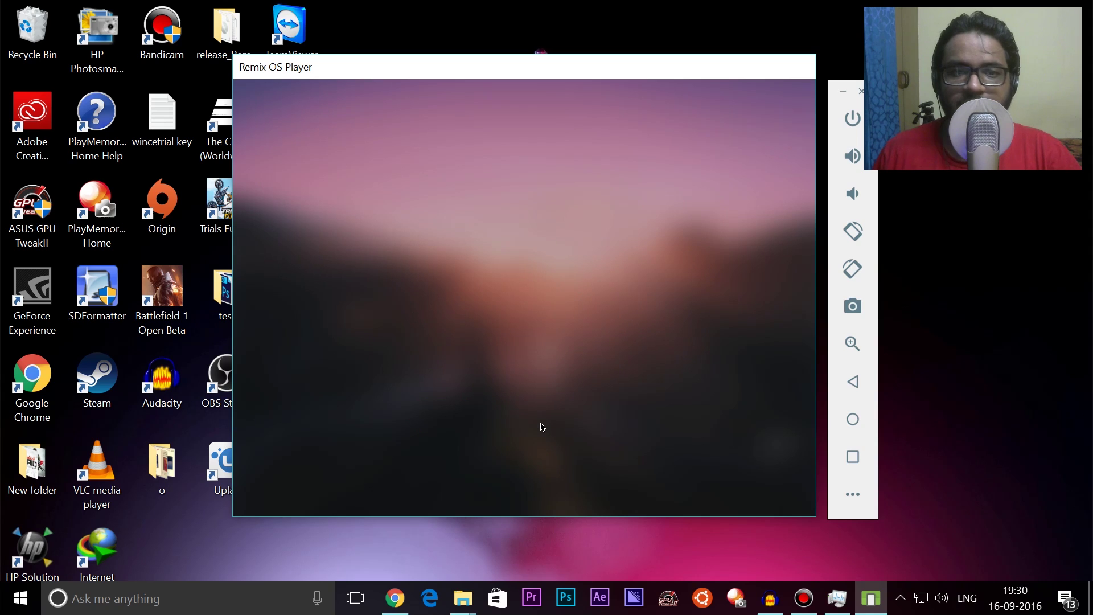